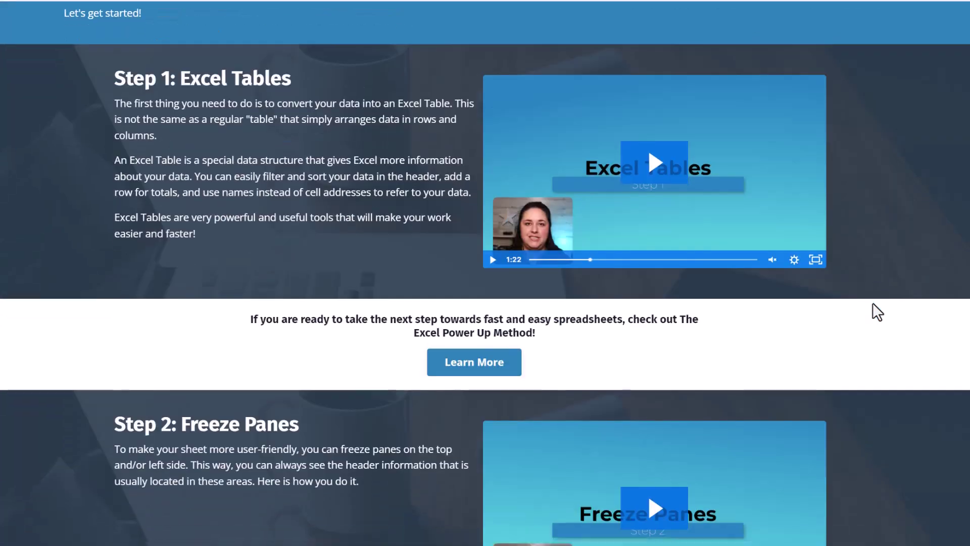
scroll(873, 304, "down", 4)
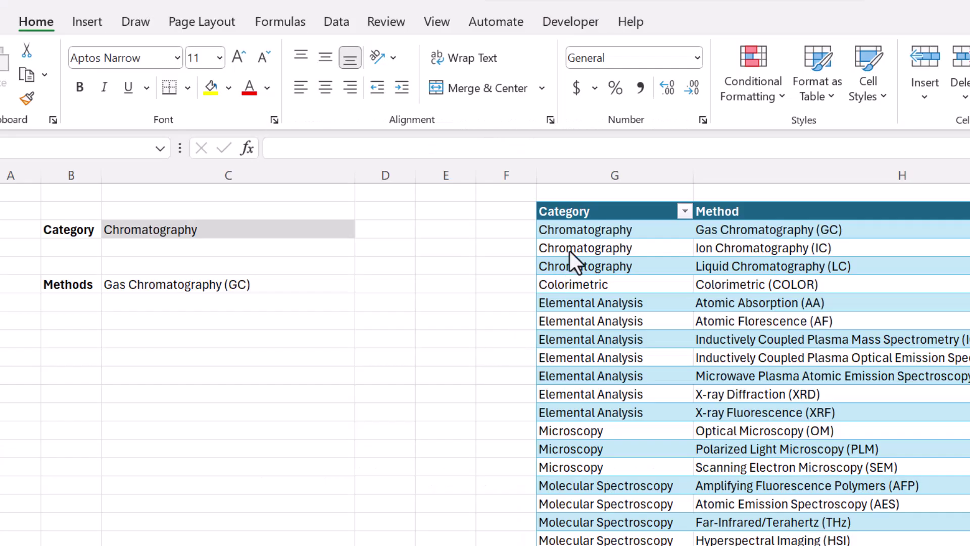
- Highlight the table's Category and Method columns and the Elemental Analysis rows
left_click(581, 227)
left_click(581, 212)
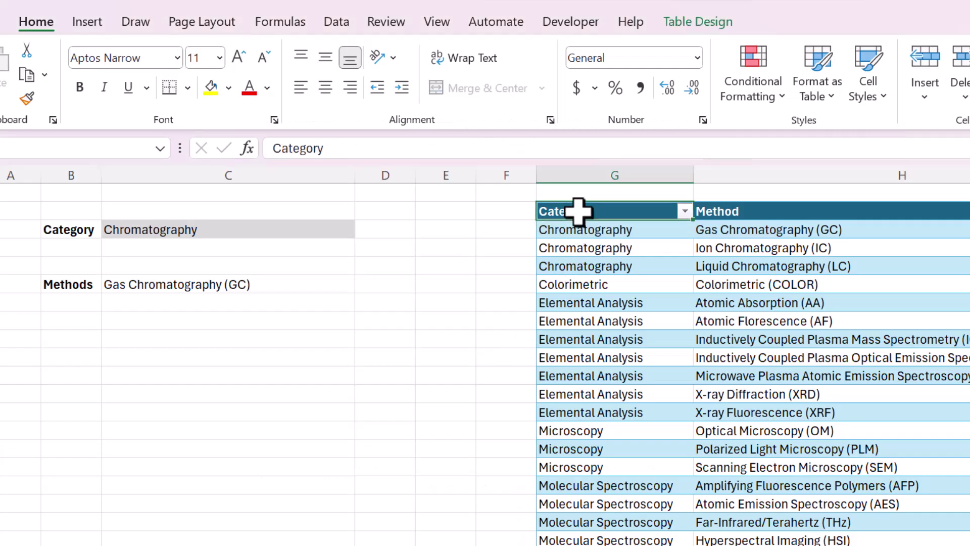
left_click_drag(712, 215, 723, 340)
left_click(599, 303)
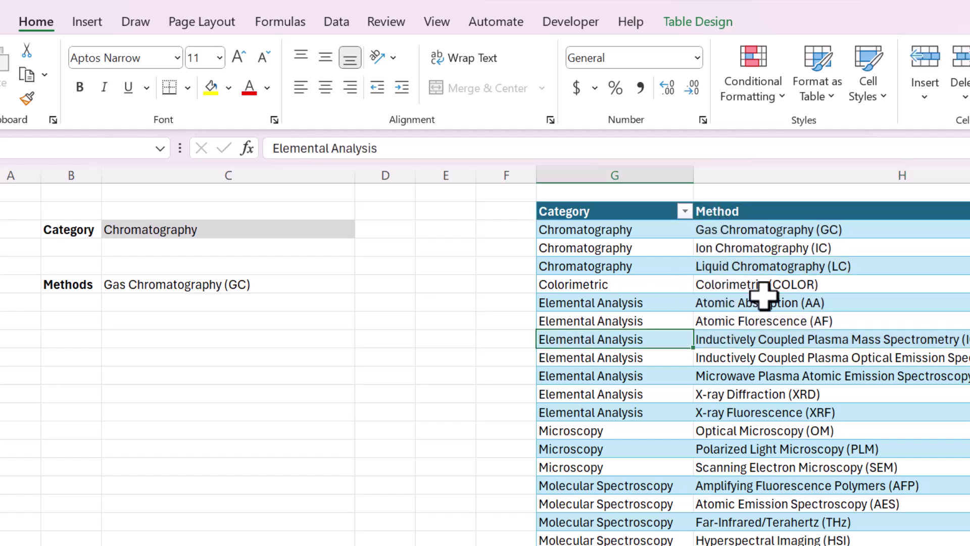
left_click_drag(763, 301, 602, 340)
left_click(301, 262)
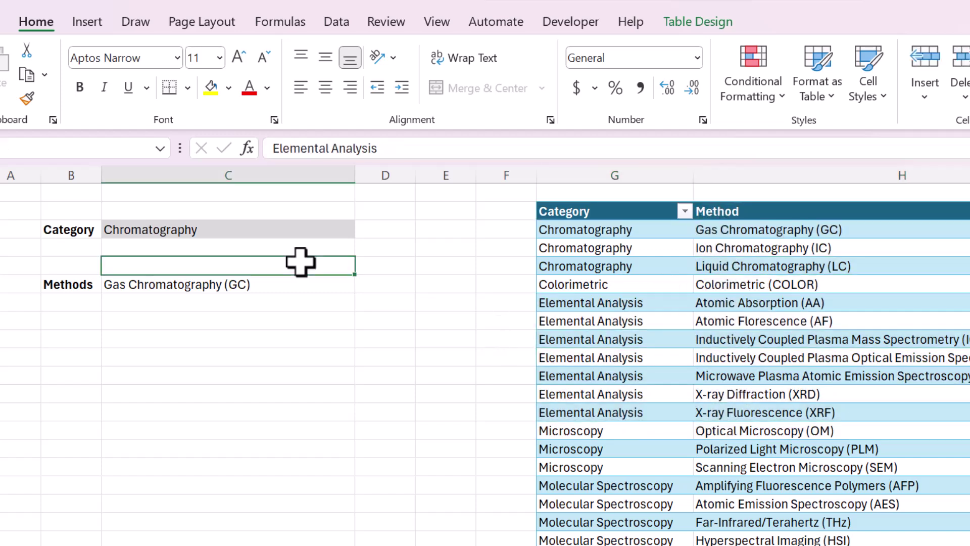
- Choose Colorimetric in the C3 Category dropdown and select C5 to view its XLOOKUP formula
left_click(163, 230)
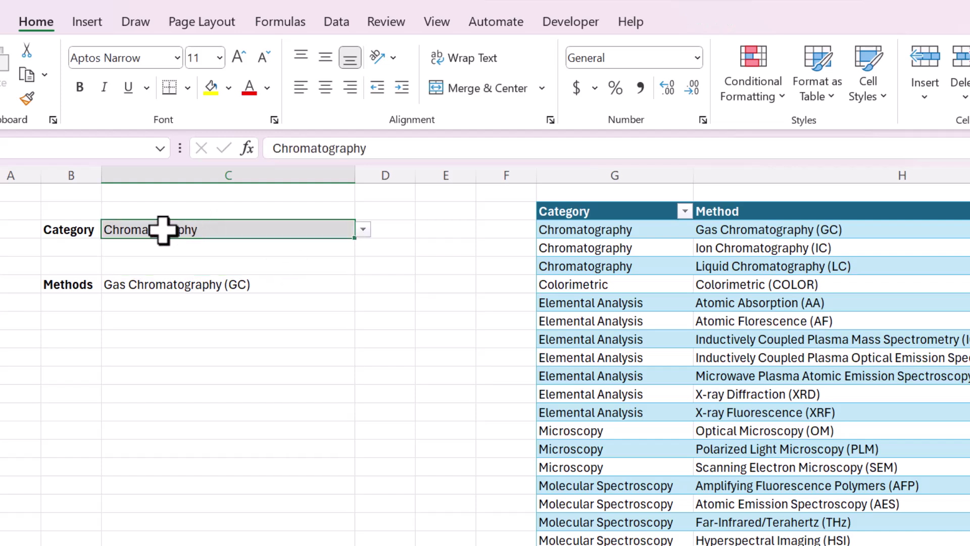
left_click(363, 229)
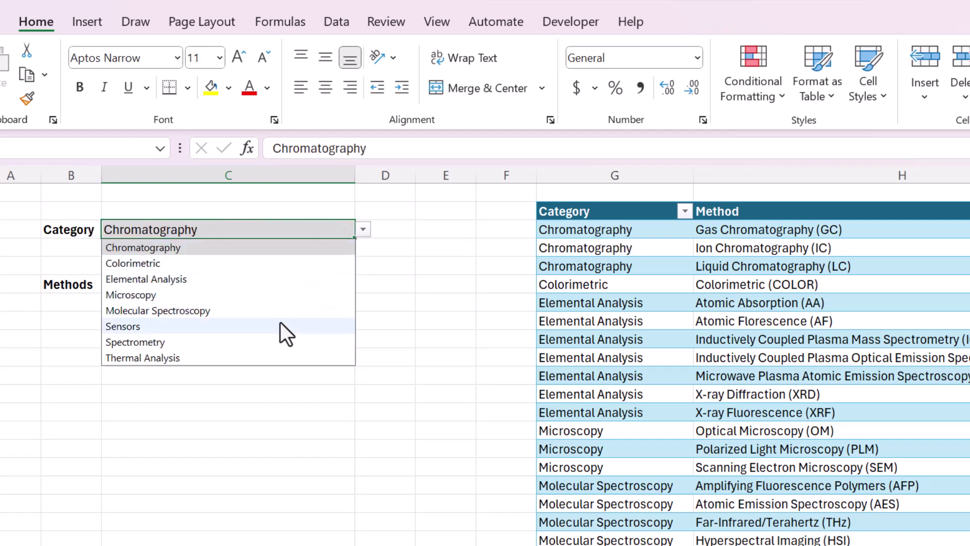
left_click(250, 268)
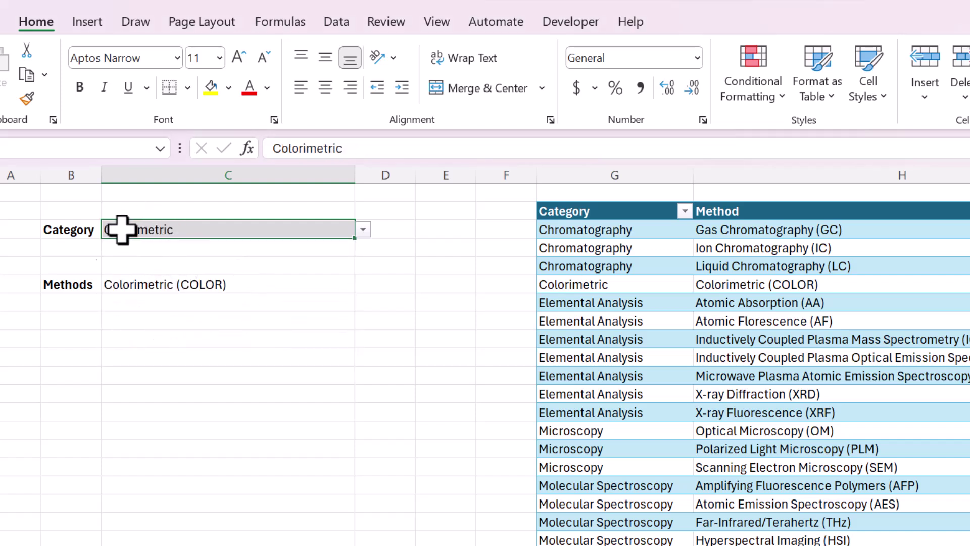
left_click(133, 289)
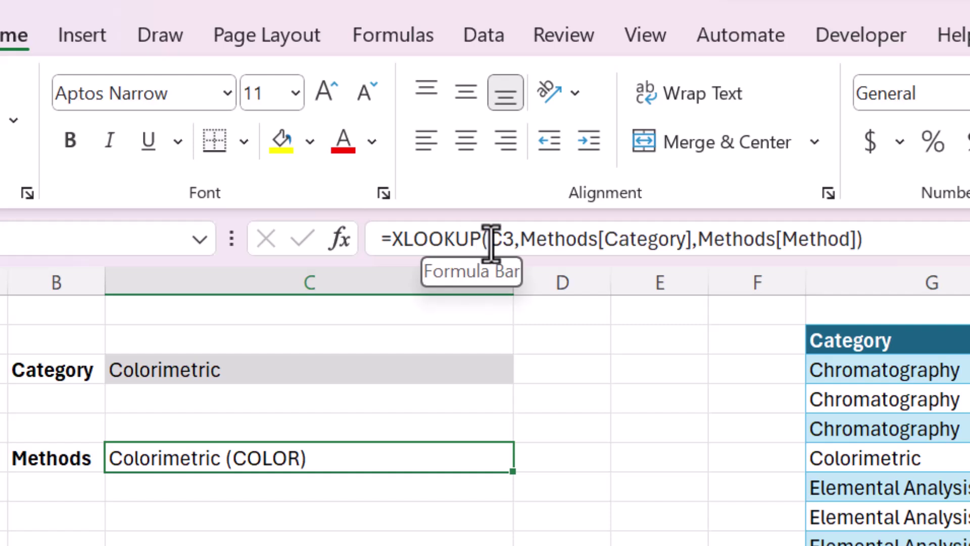
left_click(489, 239)
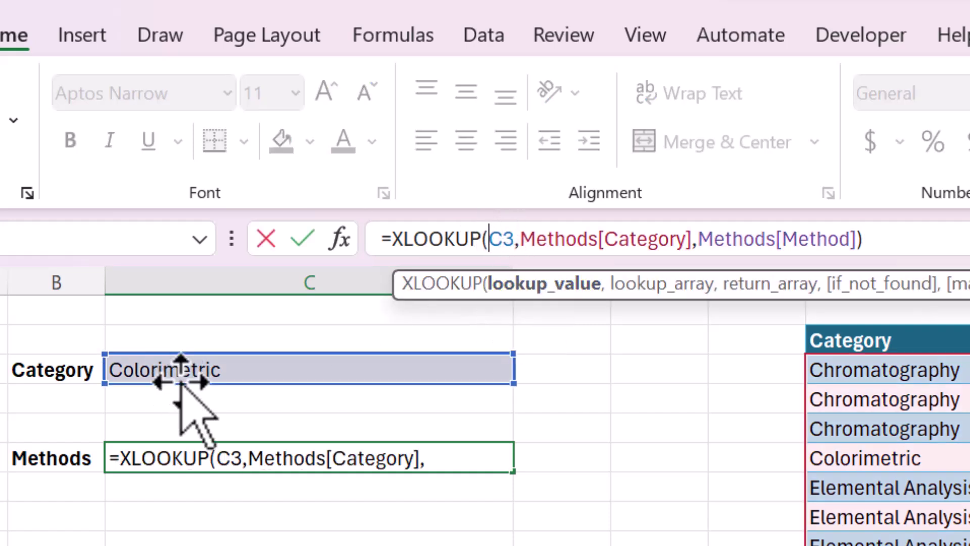
left_click(547, 242)
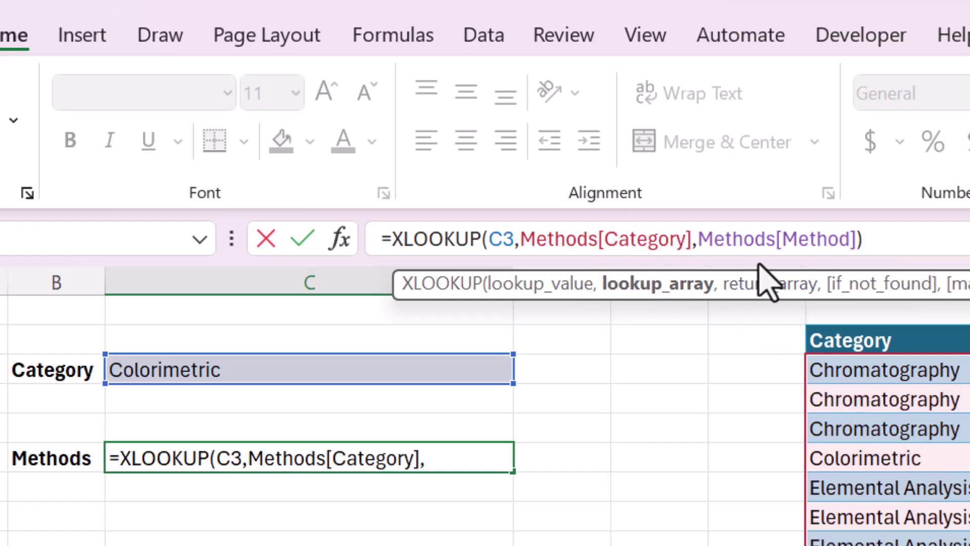
left_click(765, 240)
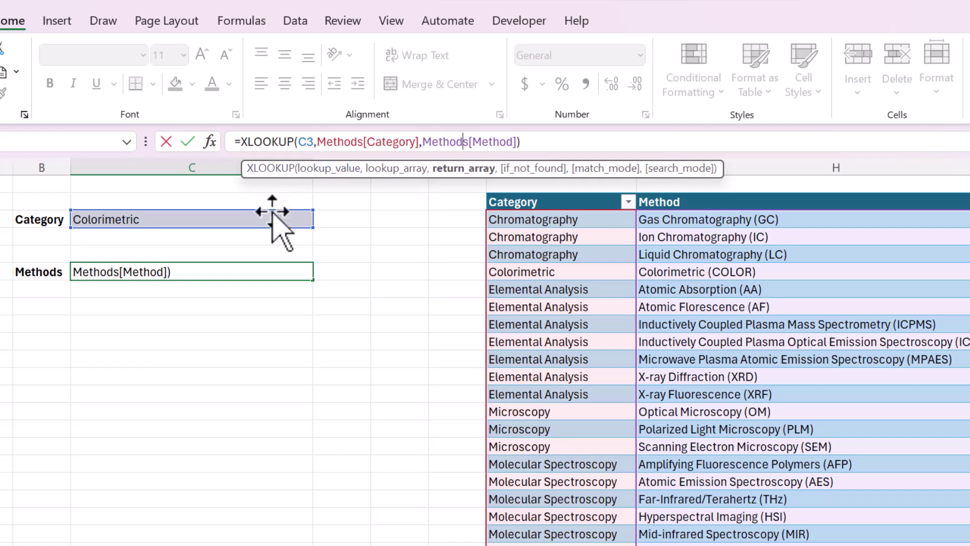
- Leave the formula unchanged and set the C3 Category back to Chromatography
key("Return")
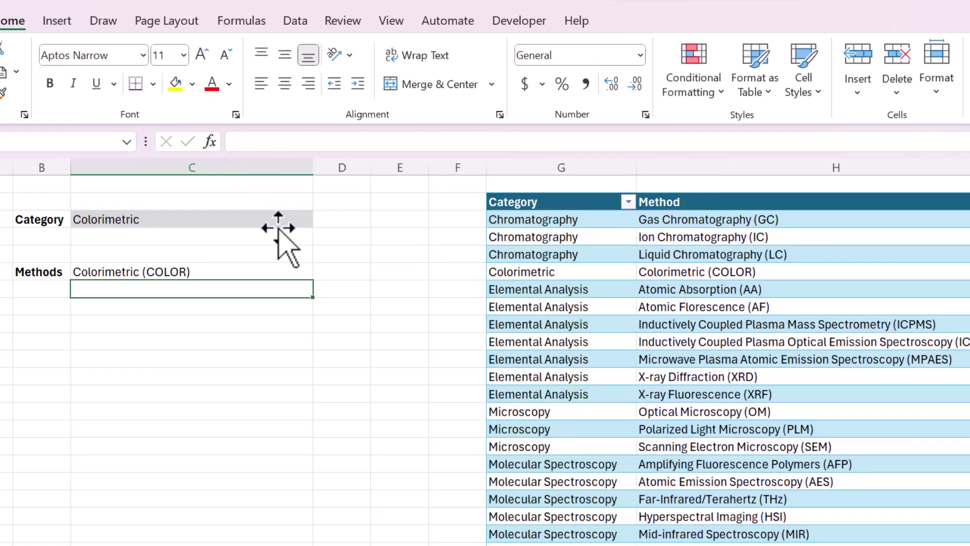
key("Up")
left_click(282, 219)
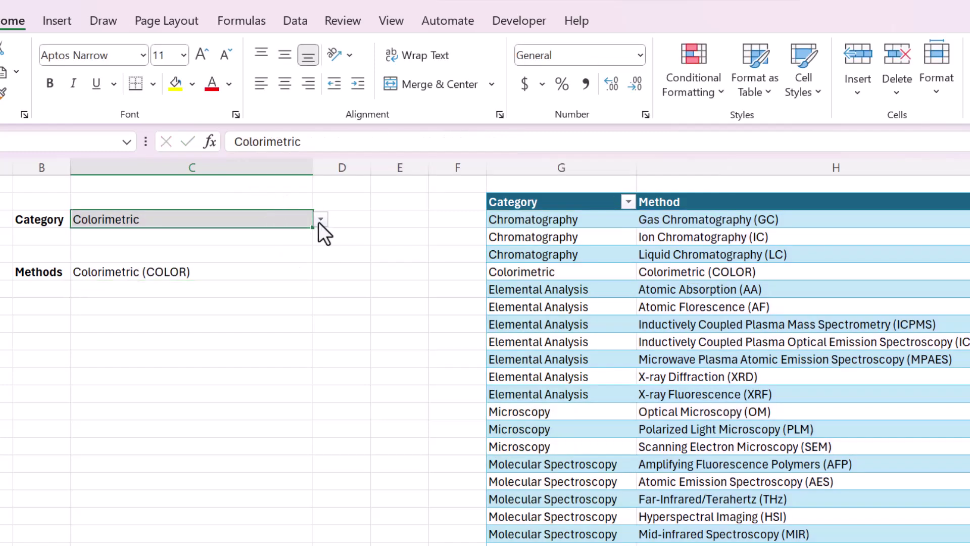
left_click(320, 220)
left_click(305, 236)
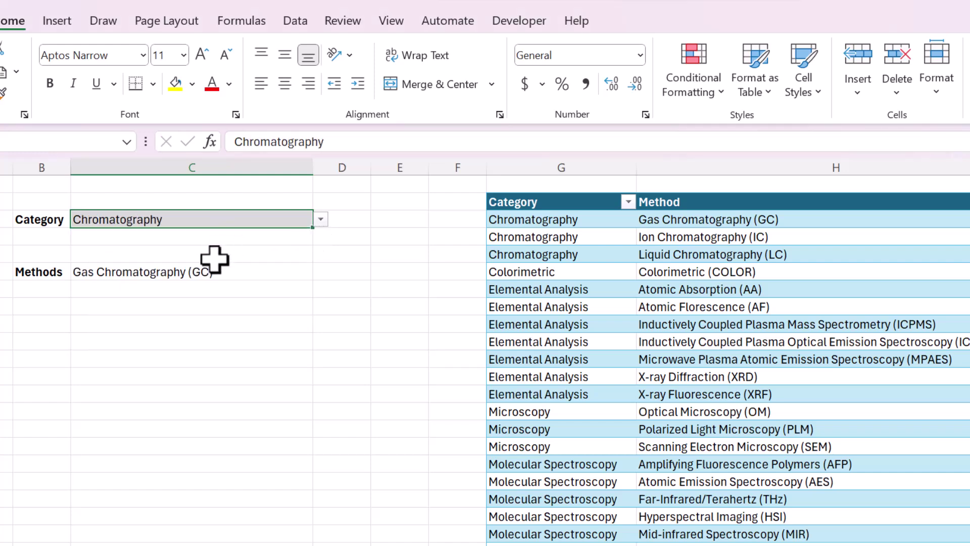
- Highlight the three chromatography methods in H4:H6, then select the Methods cell C5
left_click(660, 242)
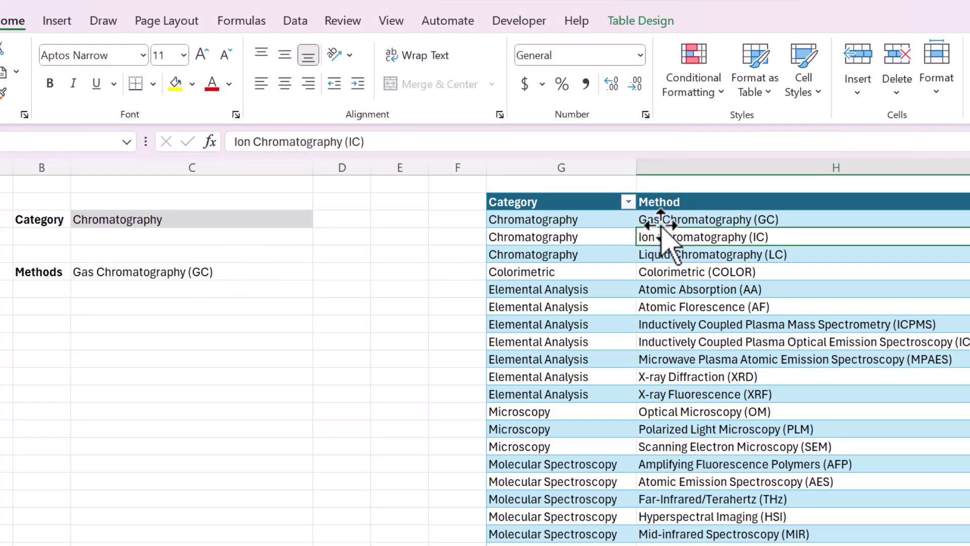
left_click(661, 219)
mouse_move(661, 219)
left_mouse_down()
mouse_move(659, 247)
mouse_move(681, 247)
left_mouse_up()
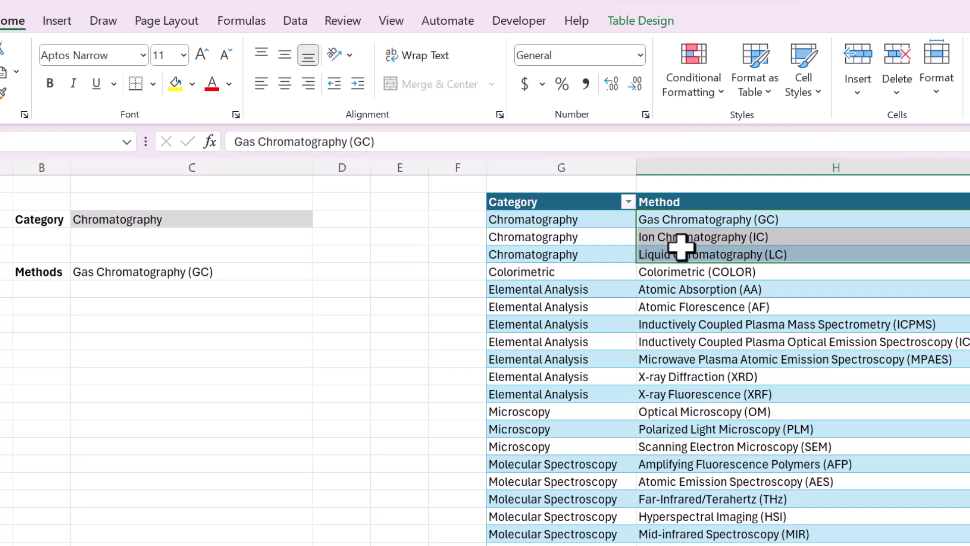
left_click(195, 272)
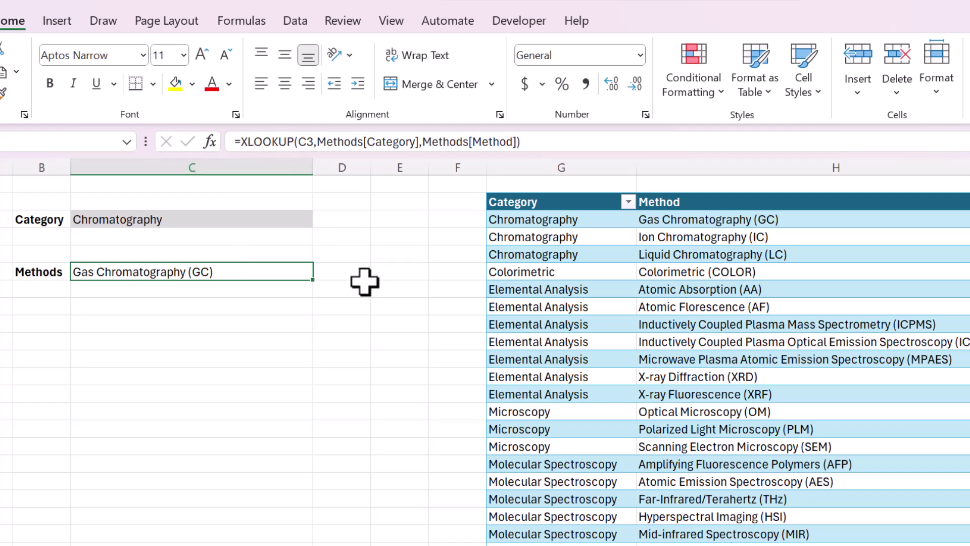
- Replace C5's lookup with a partial =FILTER(Methods[Method], formula
key("Delete")
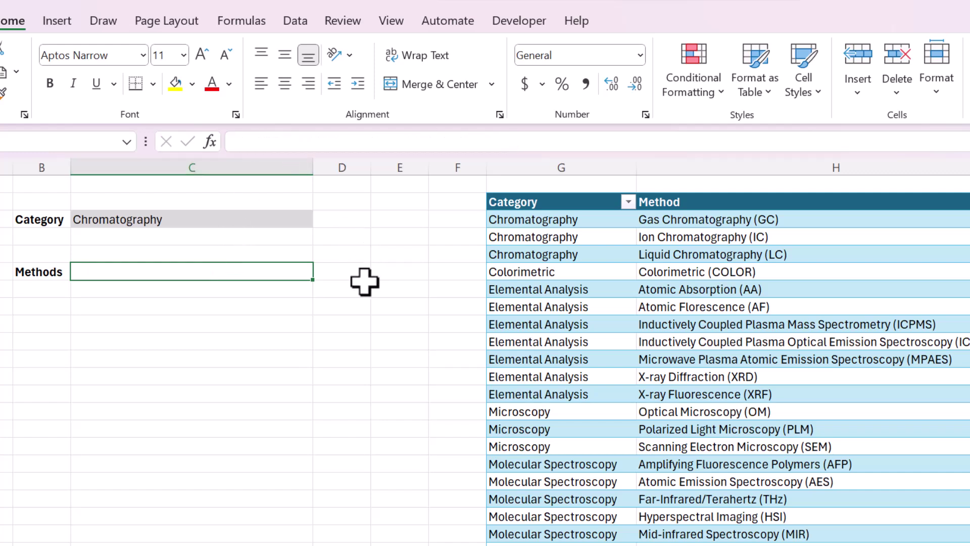
type("=FILTER(")
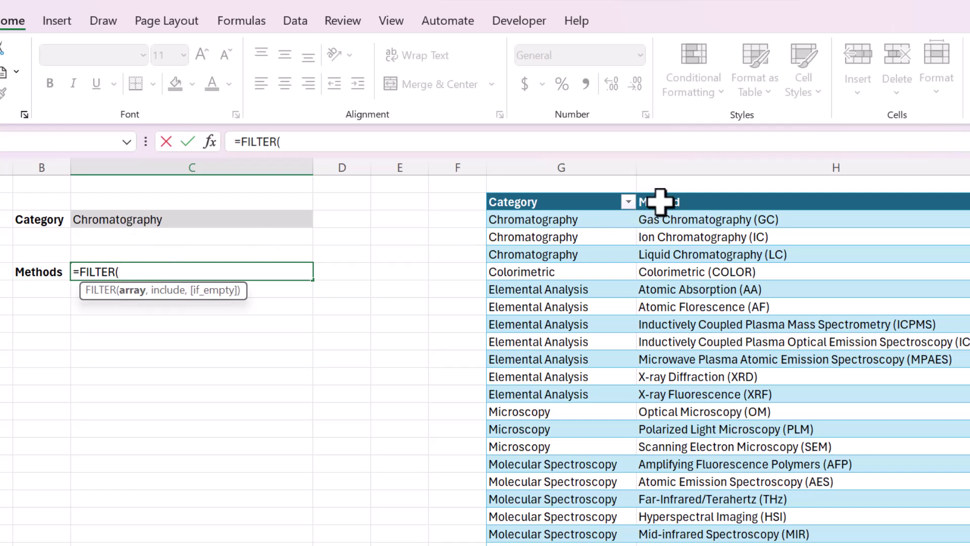
left_click(685, 202)
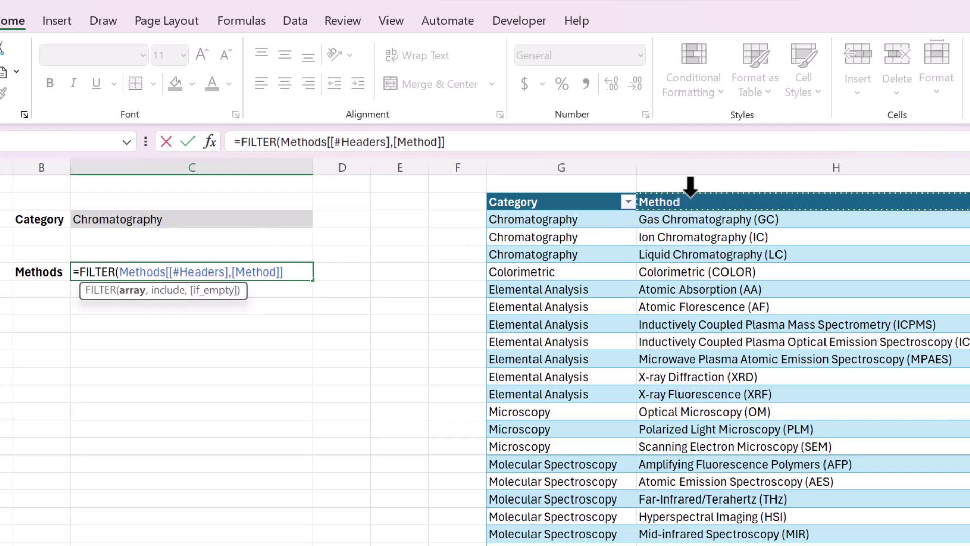
key("ctrl+space")
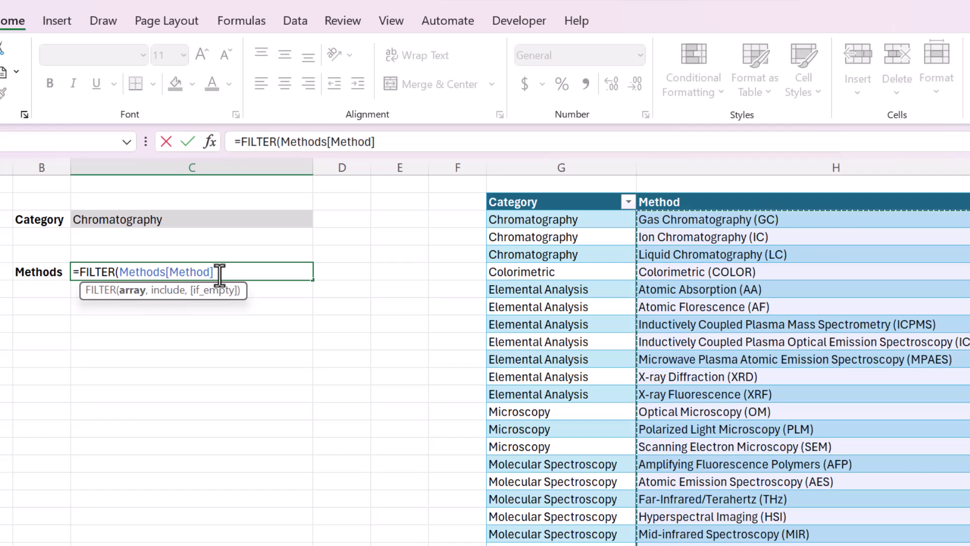
type(",")
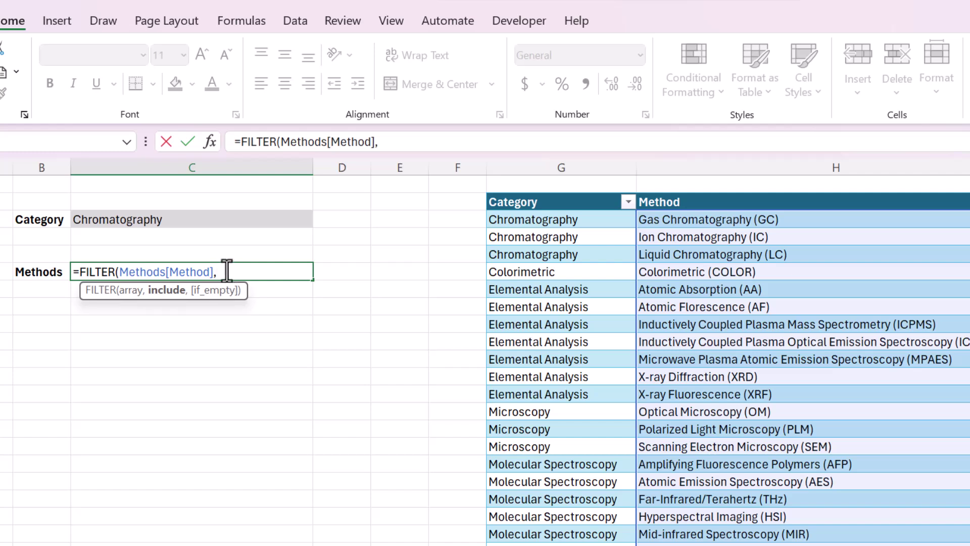
- Add C3=Methods[Category] as FILTER's include argument, followed by a comma for if_empty
left_click(158, 220)
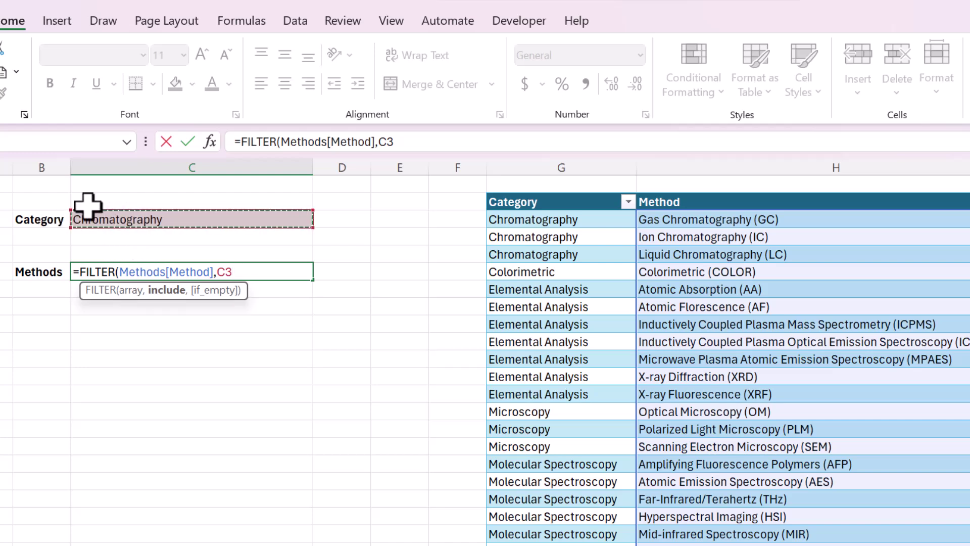
type("=")
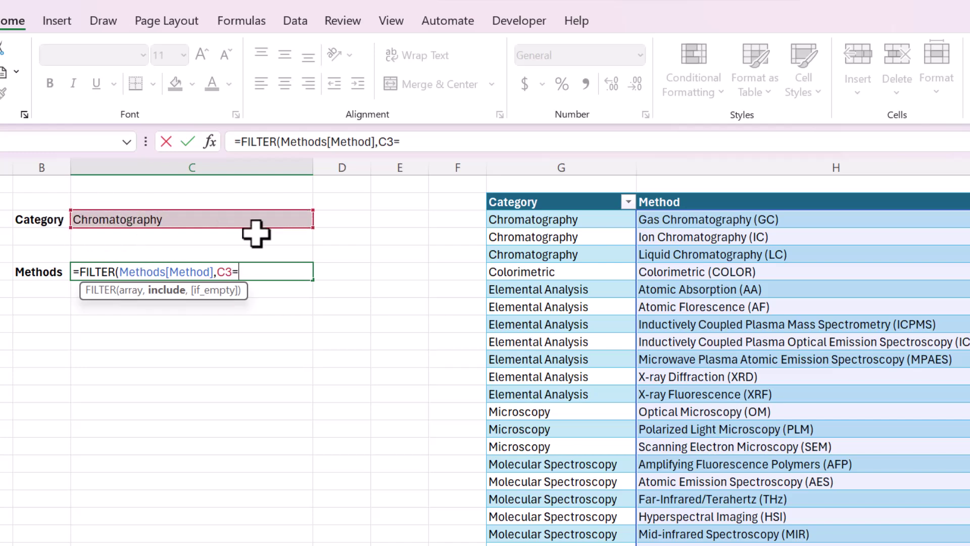
left_click(521, 195)
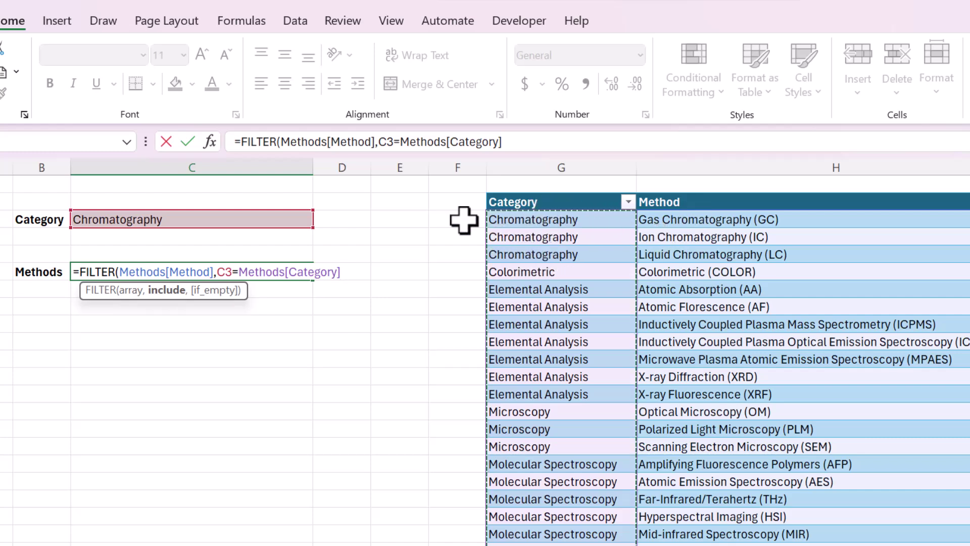
type(",")
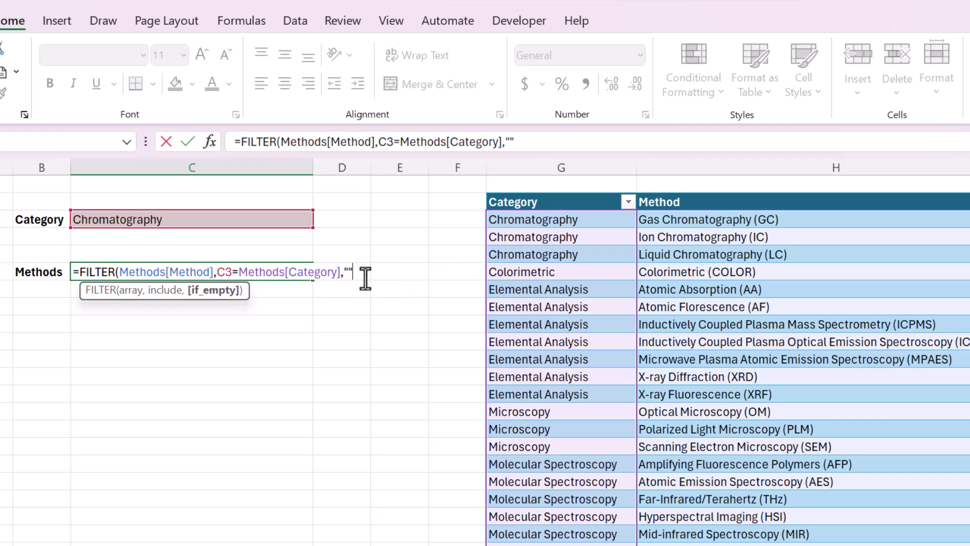
- Close and commit the FILTER formula, then highlight its three spilled chromatography methods
type(")")
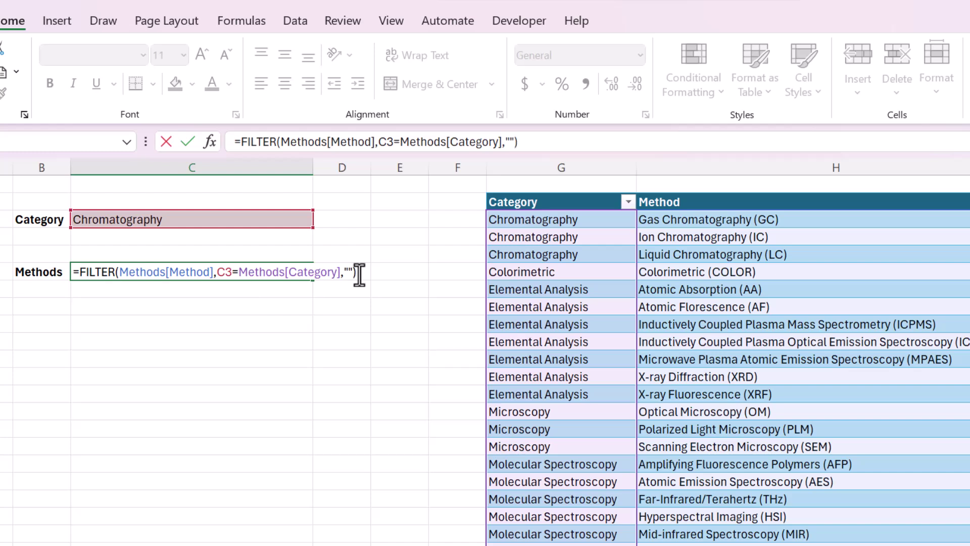
key("Return")
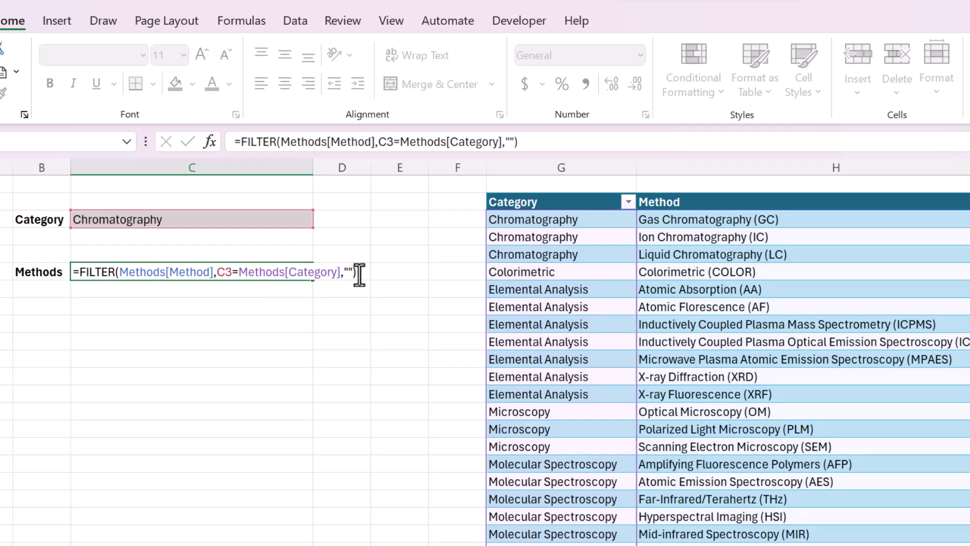
left_click(362, 266)
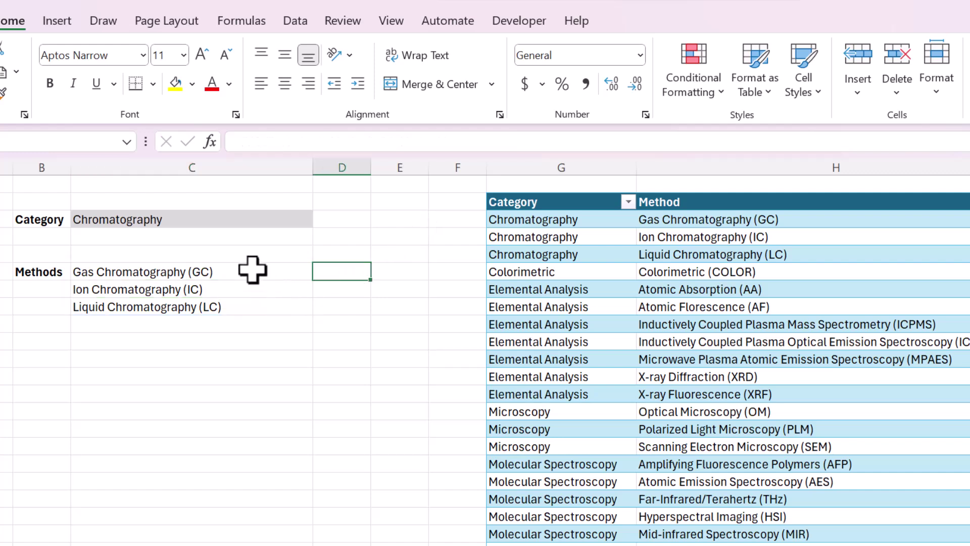
left_click_drag(255, 270, 246, 307)
left_click(348, 271)
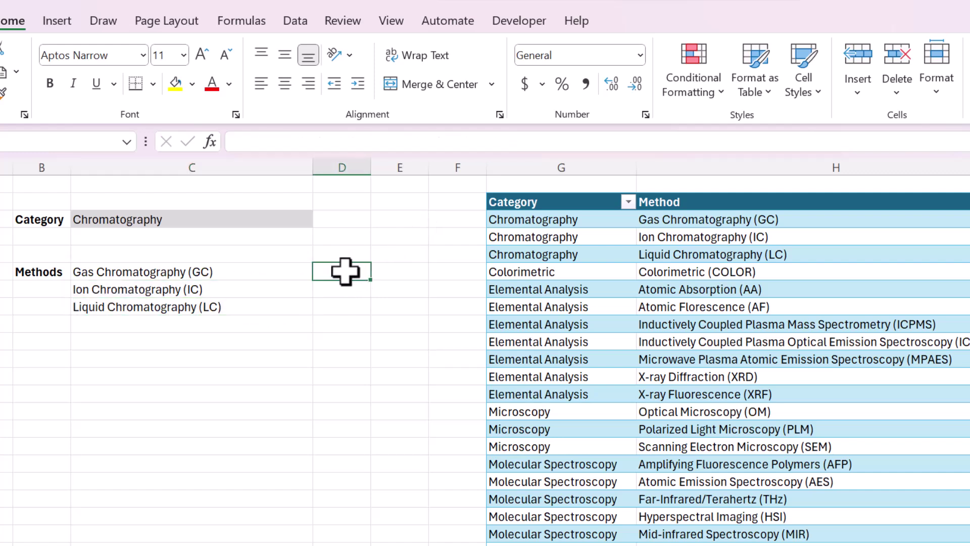
- Switch the Category to Microscopy, then Molecular Spectroscopy, then Spectrometry, and reselect the formula cell
left_click(295, 224)
left_click(321, 223)
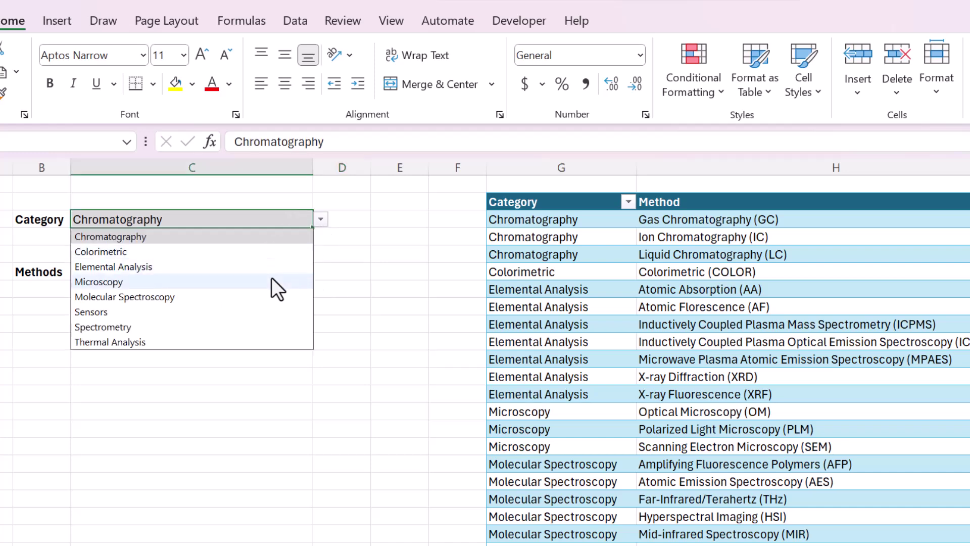
left_click(272, 278)
left_click(320, 222)
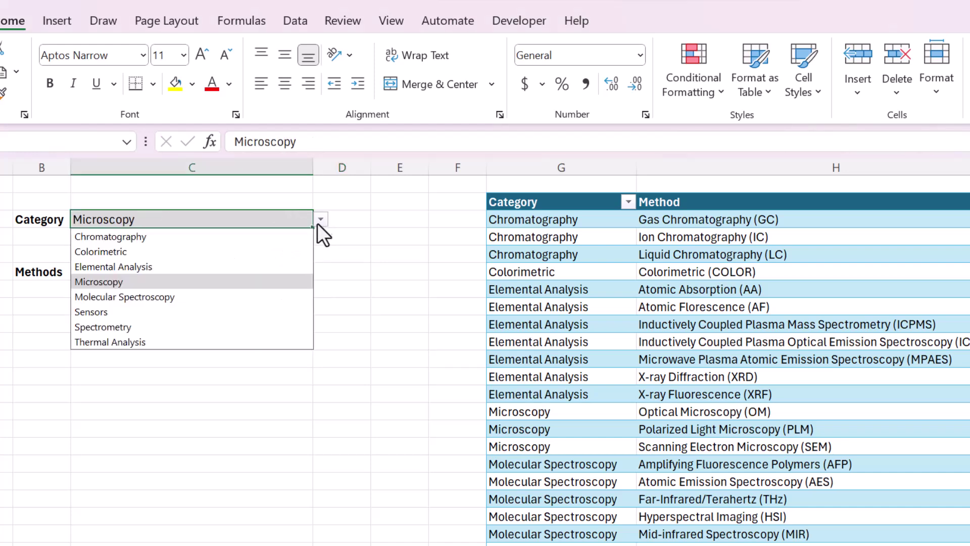
left_click(246, 303)
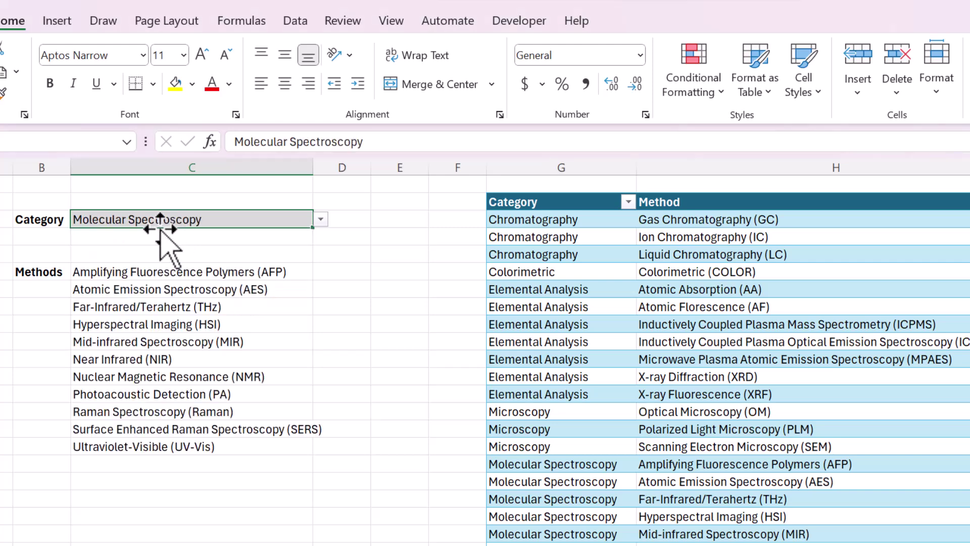
left_click(321, 221)
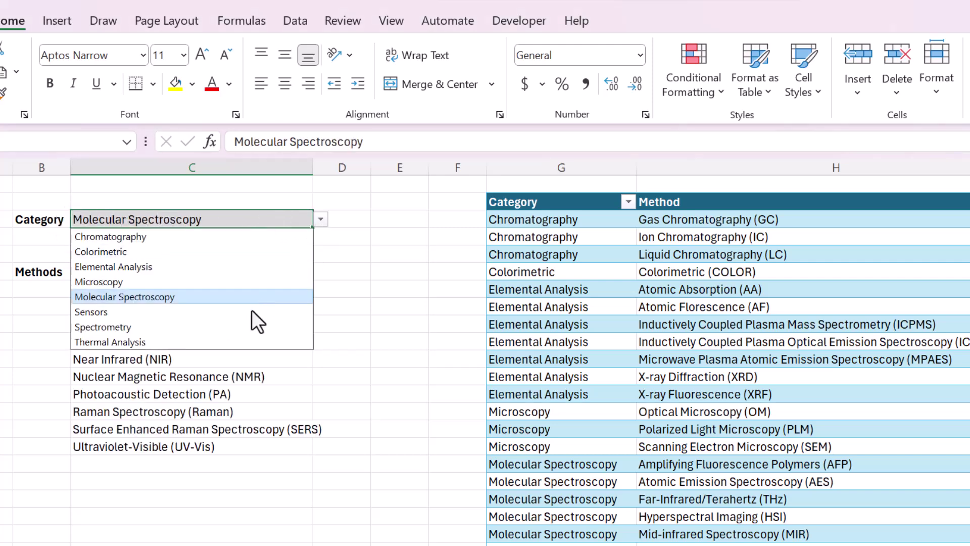
left_click(240, 324)
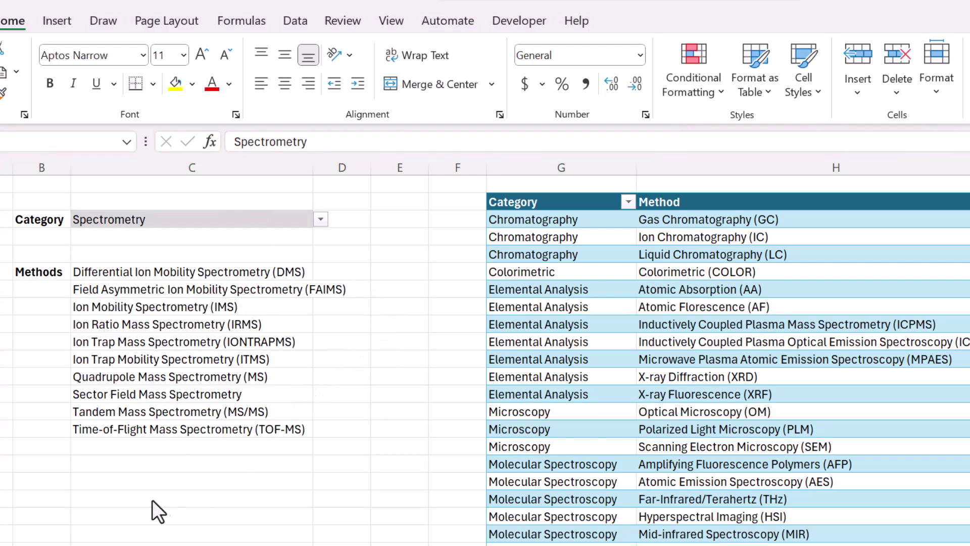
left_click(126, 273)
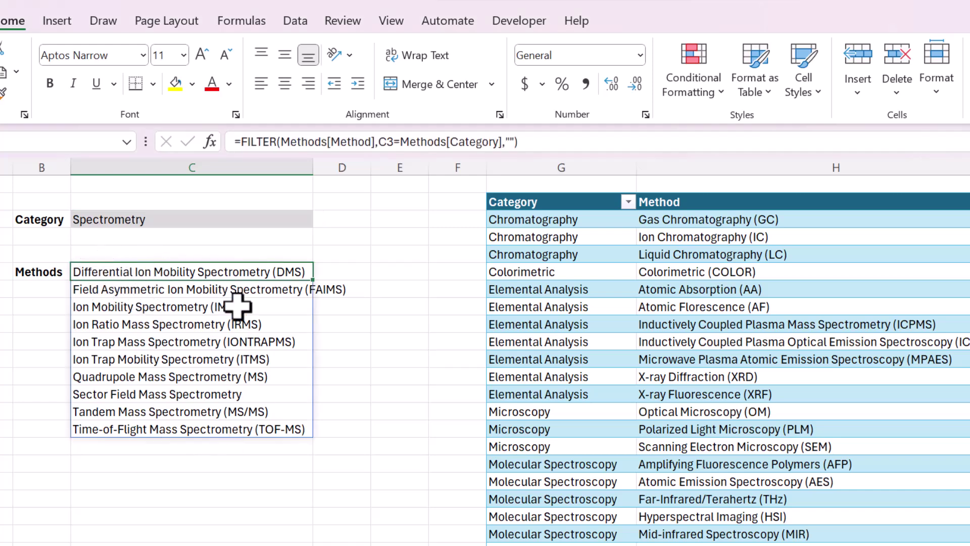
- Wrap the FILTER formula in SORT and commit it
left_click(240, 142)
type("SORT(")
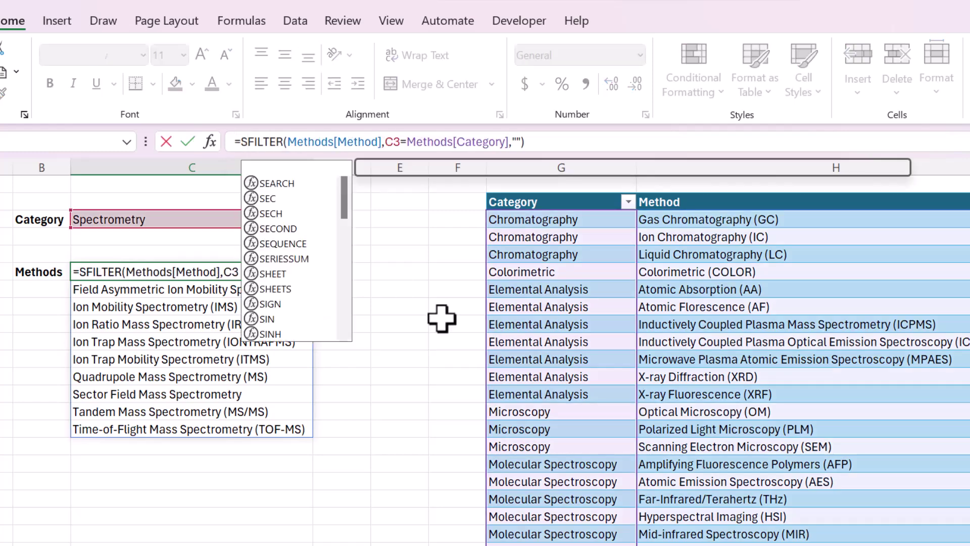
left_click(619, 136)
type(")")
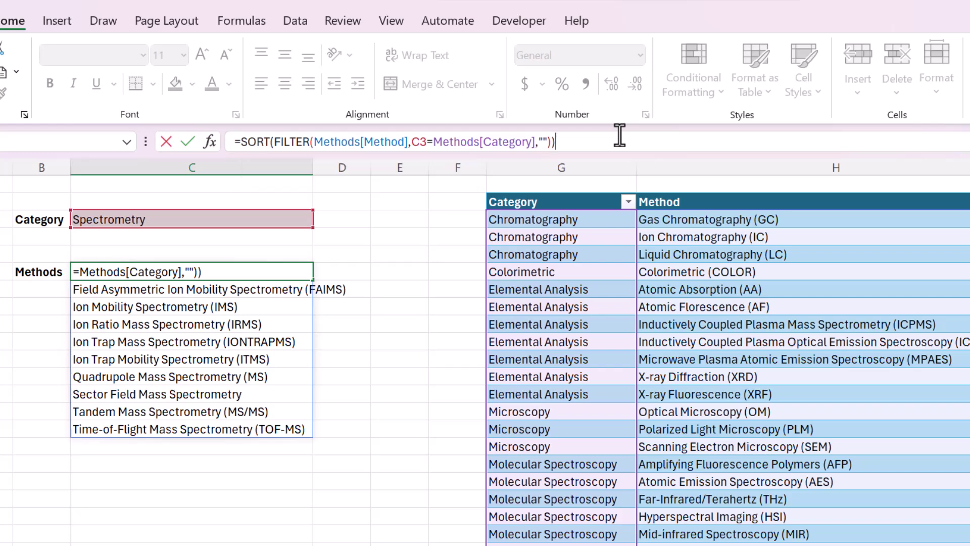
key("Return")
- Replace SORT with TAKE and add 5 as the rows argument
left_click(247, 273)
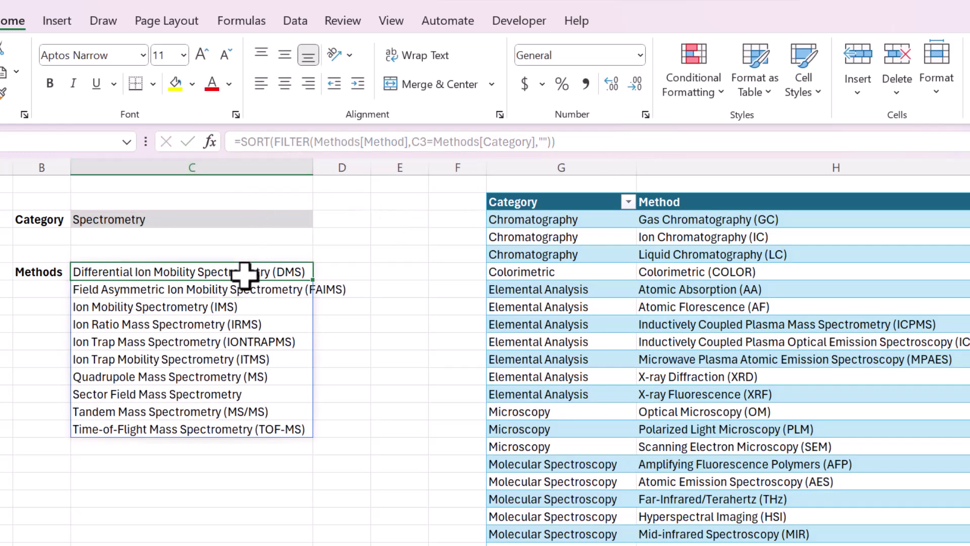
double_click(255, 142)
type("TAKE")
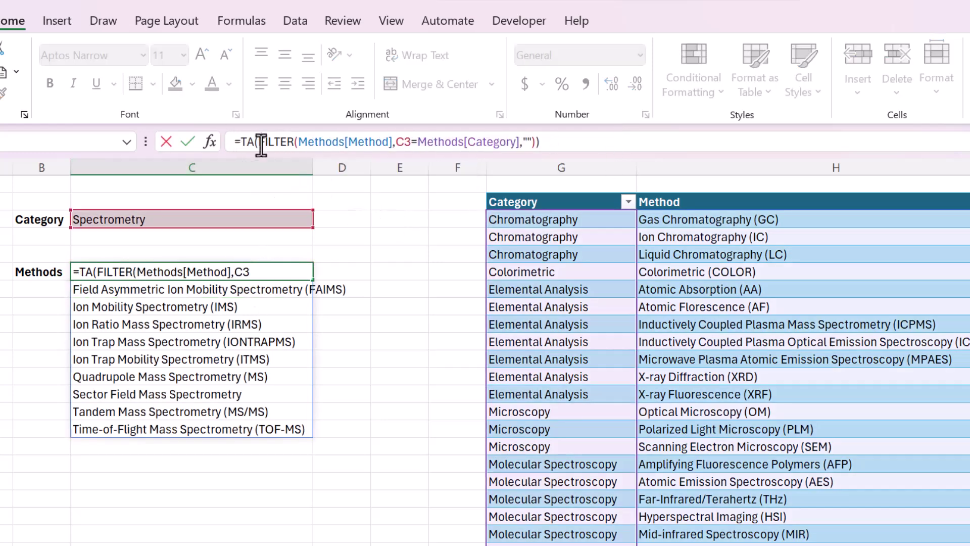
left_click(552, 142)
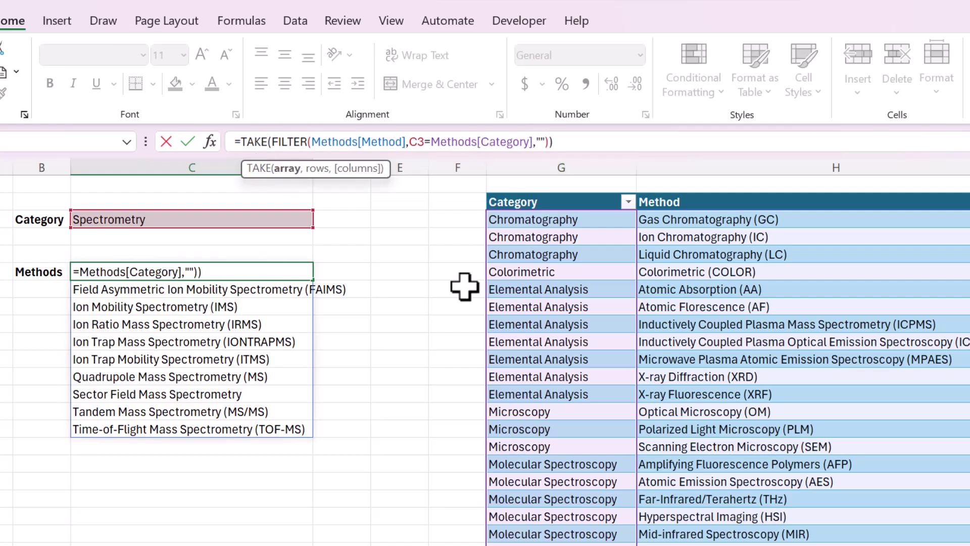
type(",5")
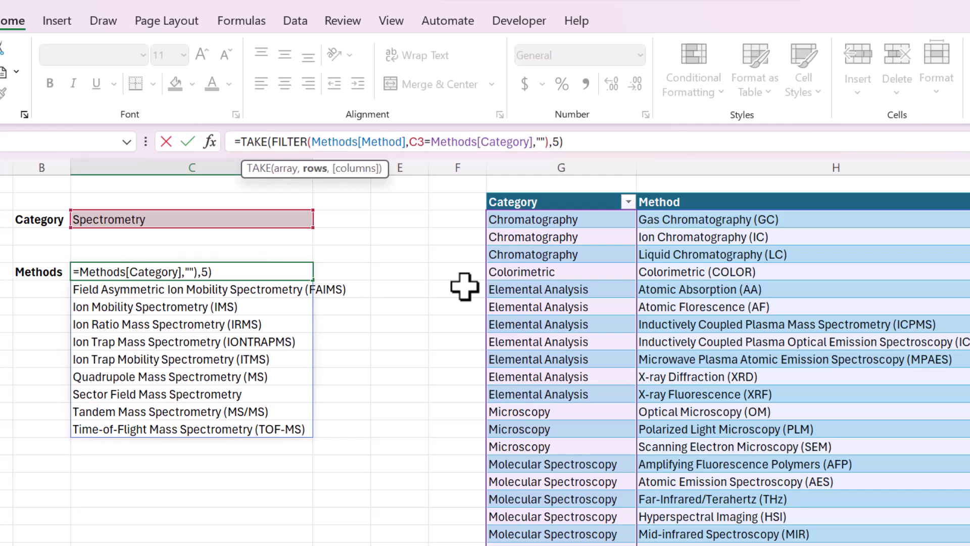
key("Return")
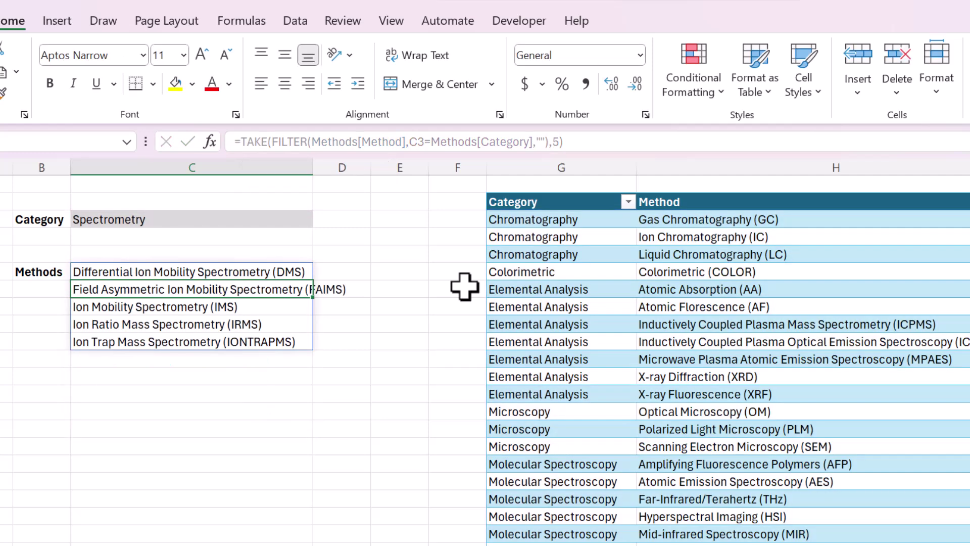
key("Up")
- Undo to plain FILTER, then wrap it as TEXTJOIN(", ",TRUE,FILTER(...)) in the Methods cell
key("ctrl+z")
key("ctrl+z")
key("ctrl+z")
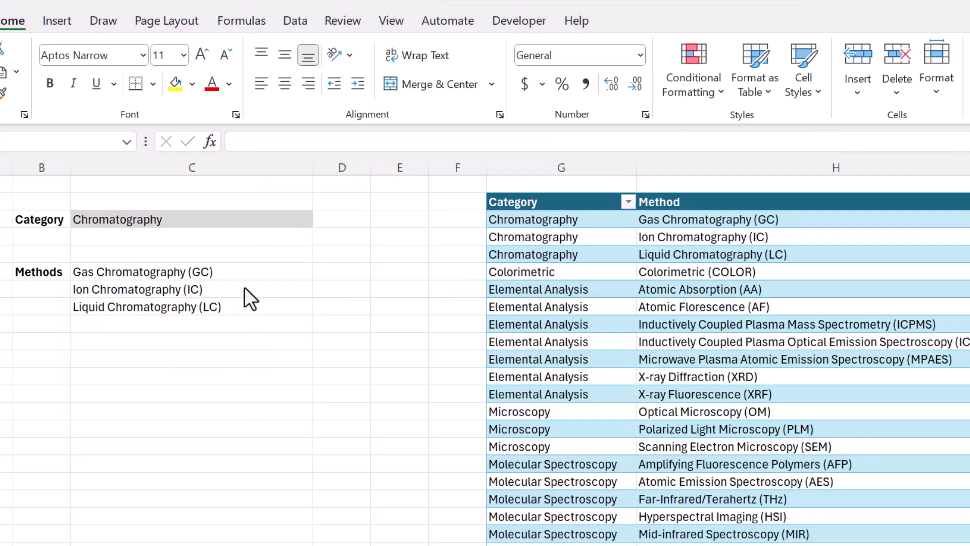
left_click(202, 271)
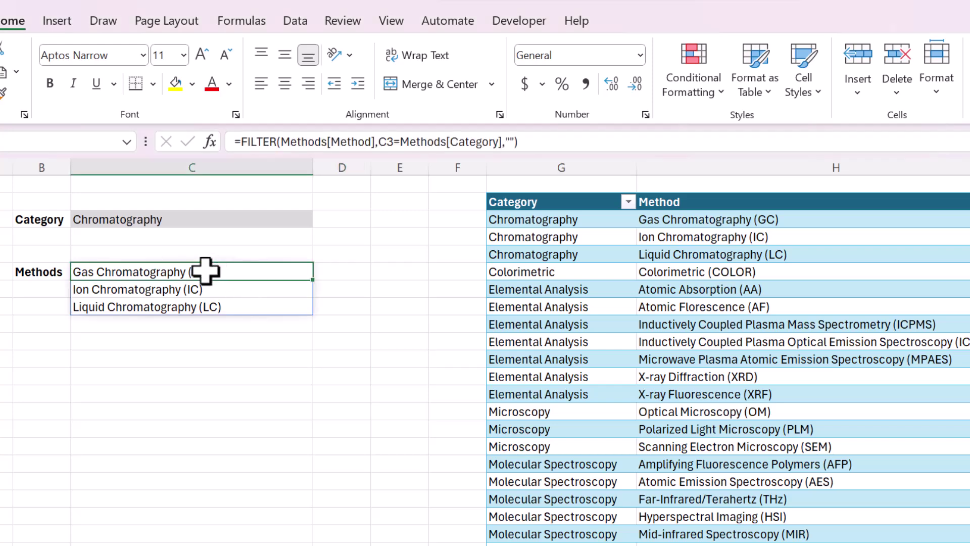
left_click(240, 142)
type("TXT")
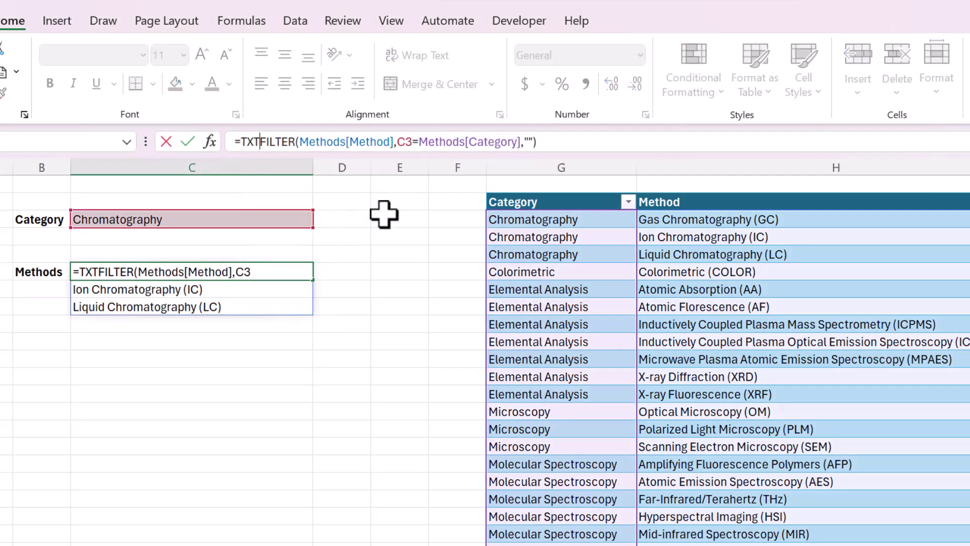
key("BackSpace")
type("EXTJOI")
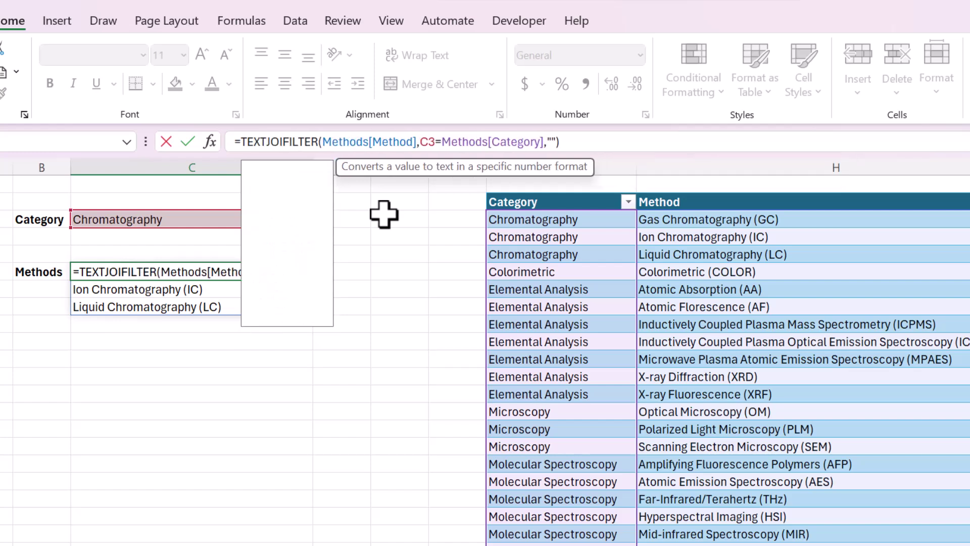
type("N(")
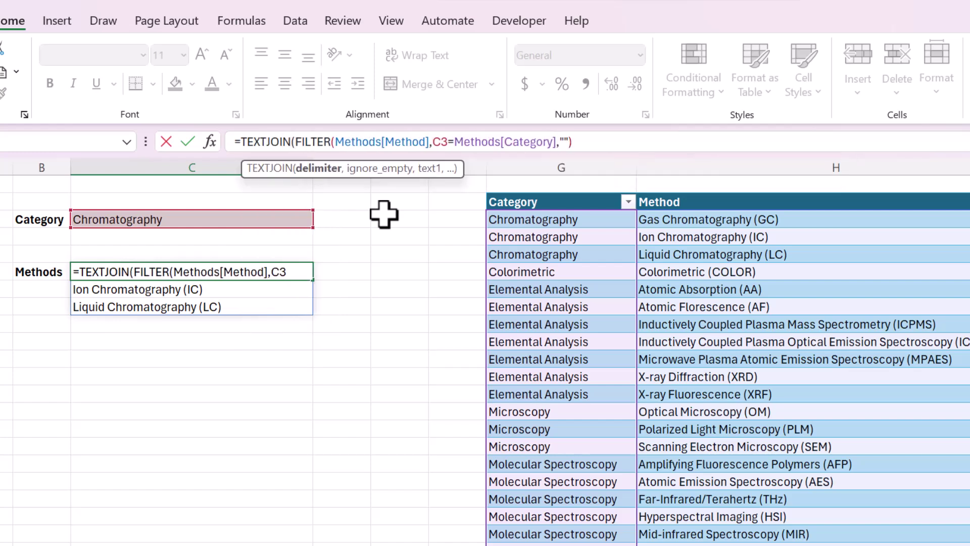
type("\",")
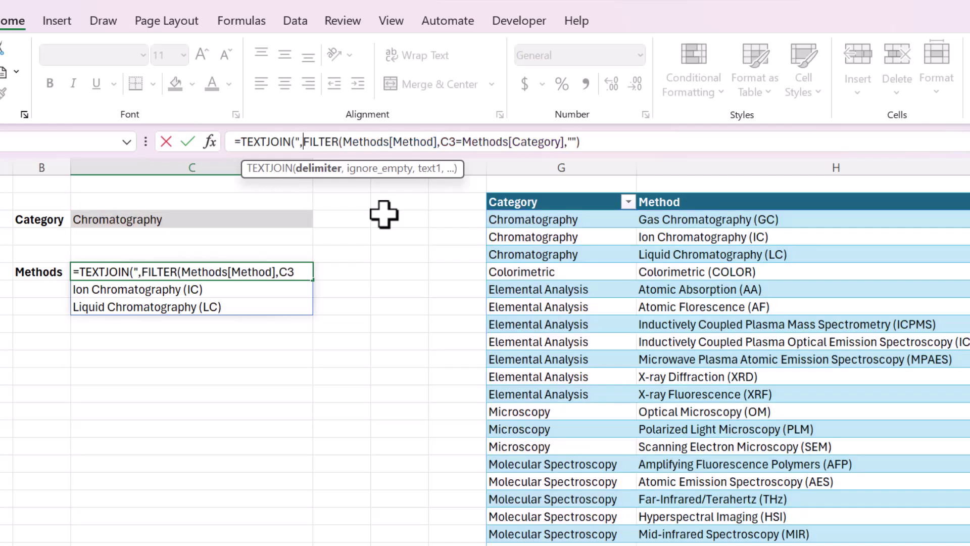
type(" \"")
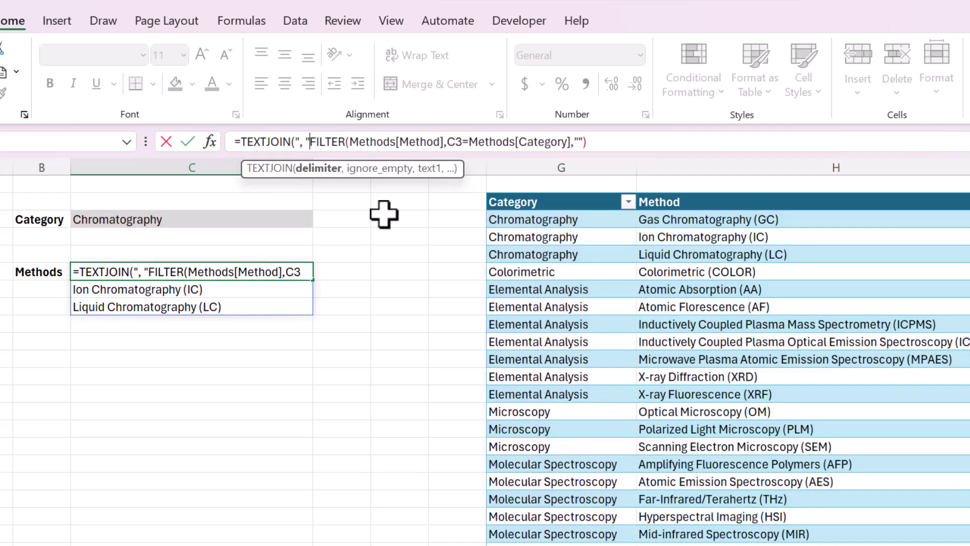
type(",")
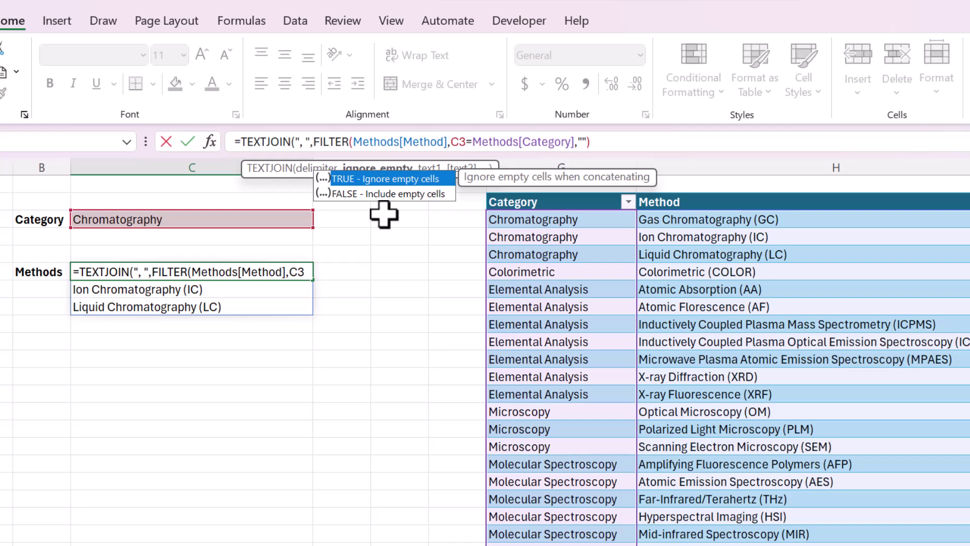
type("TRUE,")
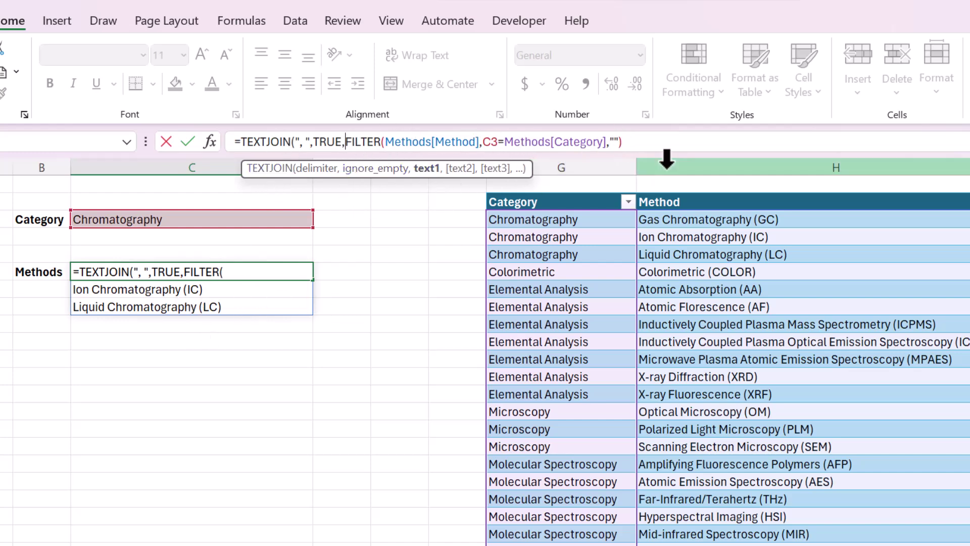
left_click(686, 146)
left_click(685, 146)
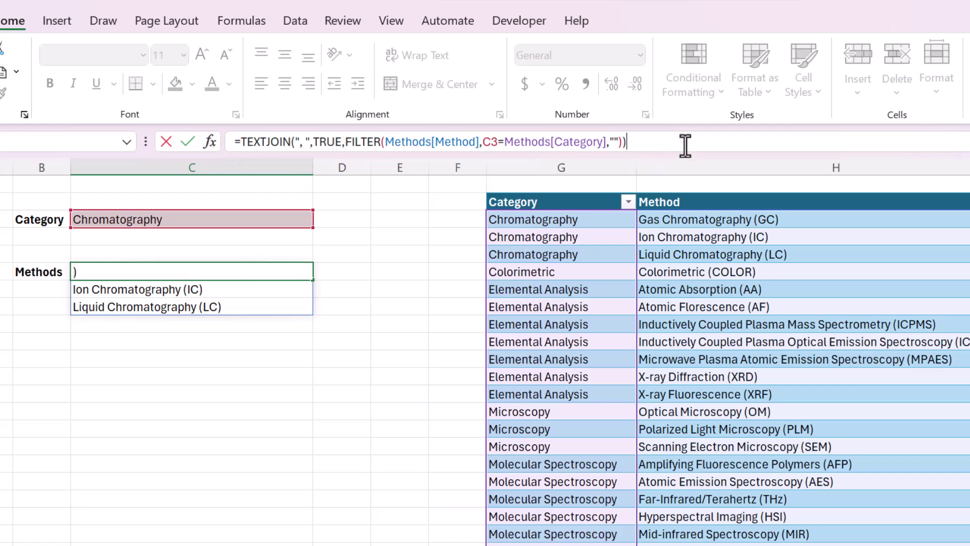
key("Return")
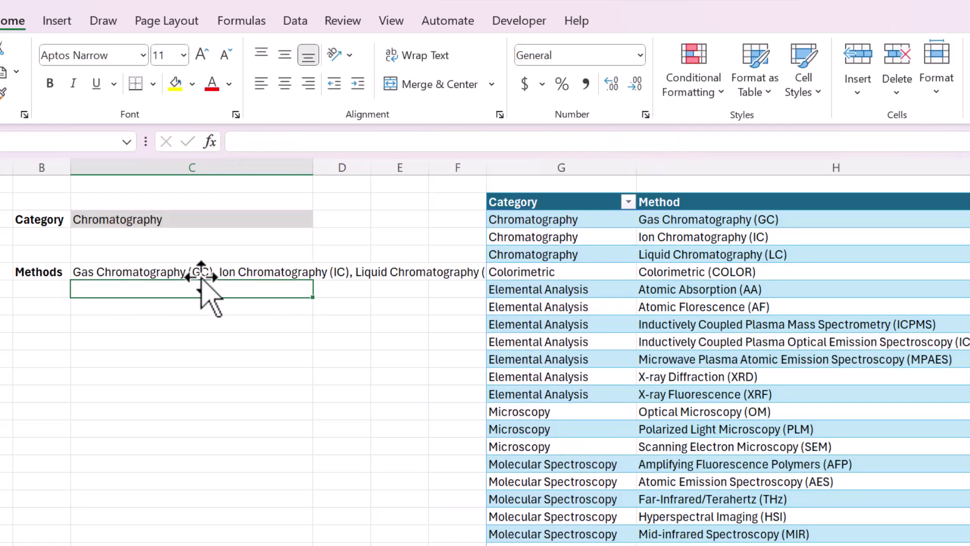
- Turn on Wrap Text for the Methods cell and switch the Category to Sensors
left_click(201, 267)
left_click(415, 49)
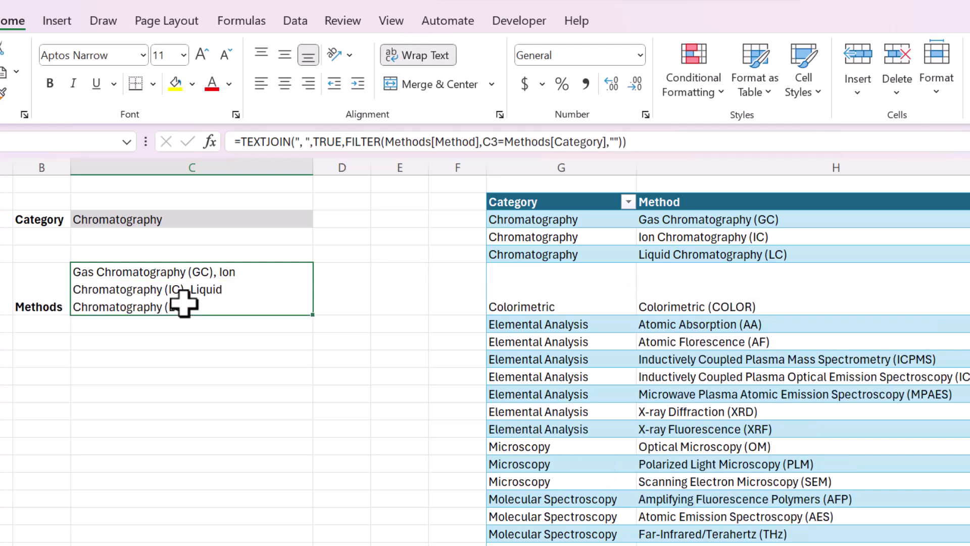
left_click(195, 222)
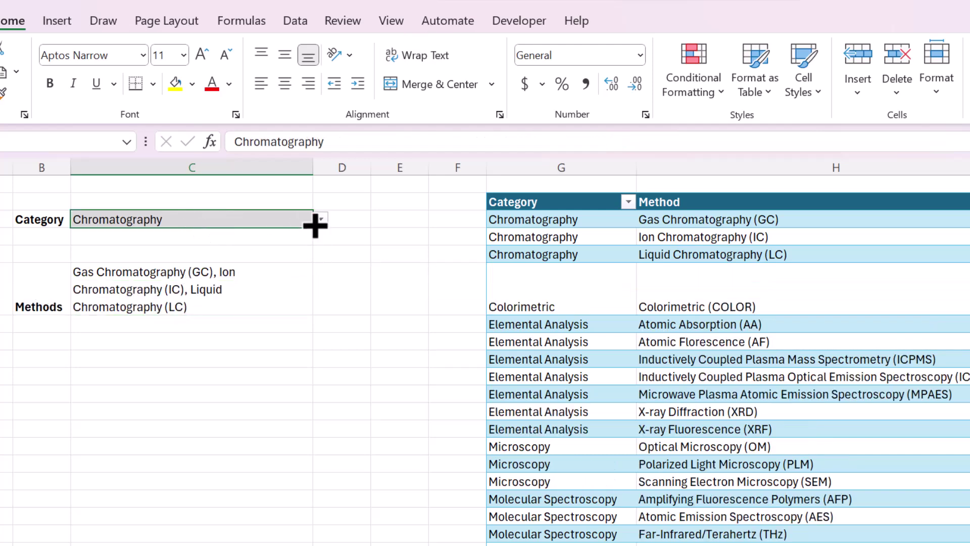
left_click(321, 219)
left_click(255, 283)
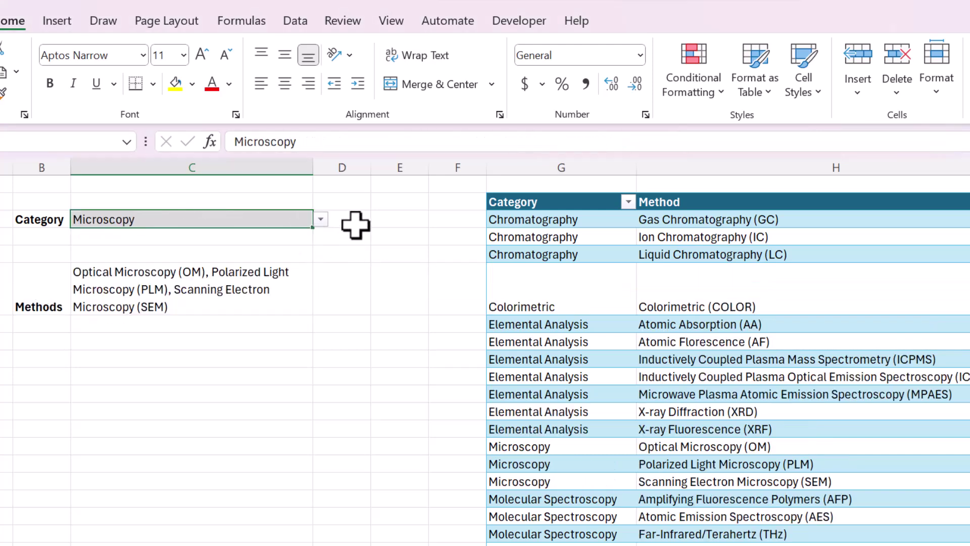
left_click(321, 220)
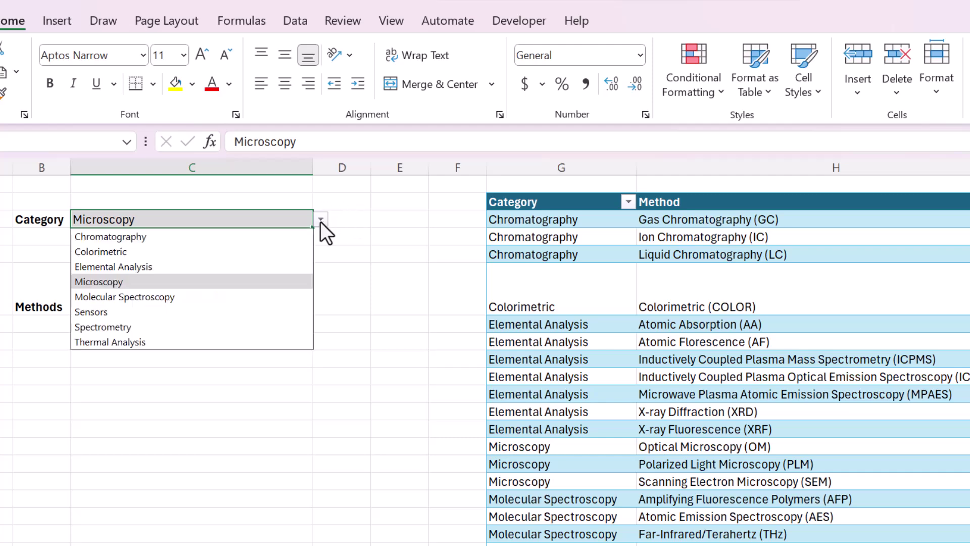
left_click(233, 313)
- Drag the Methods row taller, undo the height change, and select the empty cell below
left_click_drag(1, 315, 1, 409)
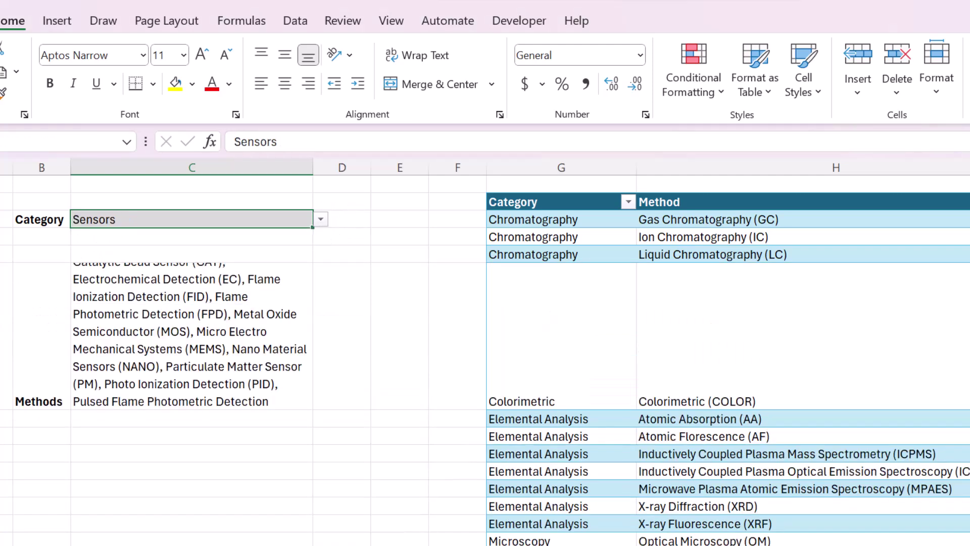
key("ctrl+z")
left_click(215, 341)
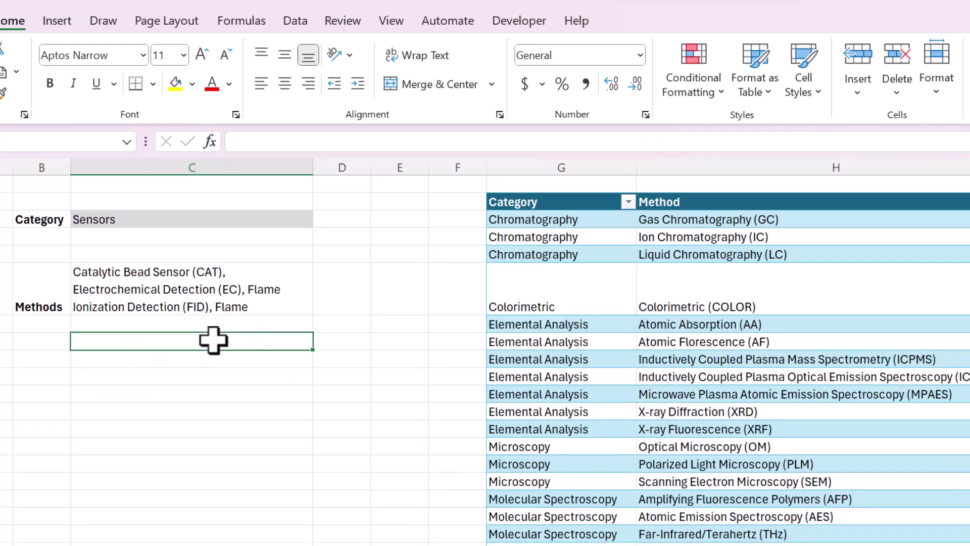
left_click(278, 301)
left_click(336, 290)
left_click(206, 344)
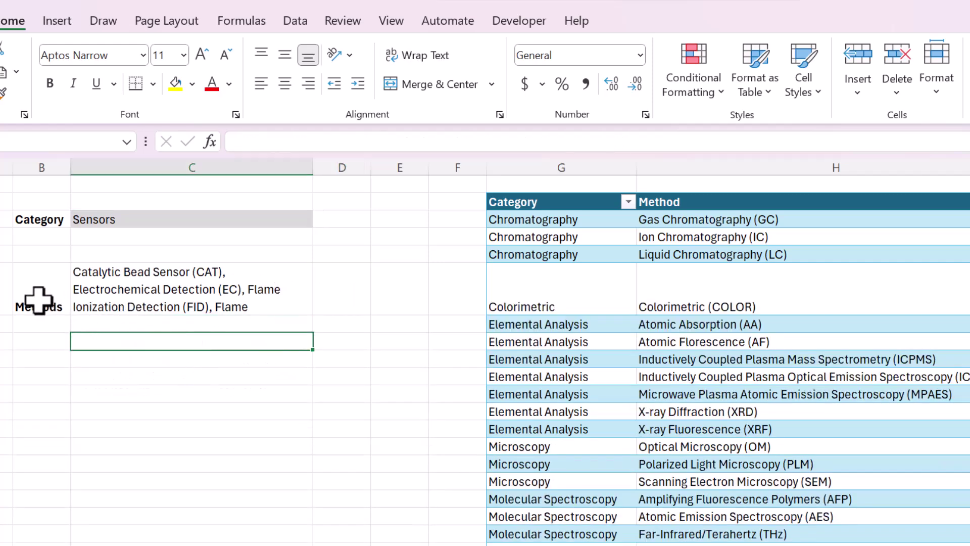
left_click(279, 374)
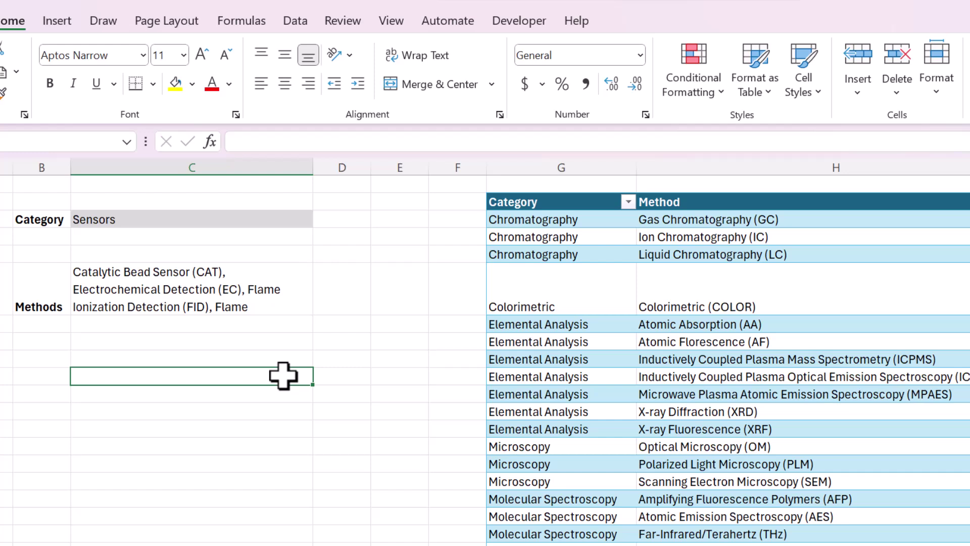
left_click(344, 337)
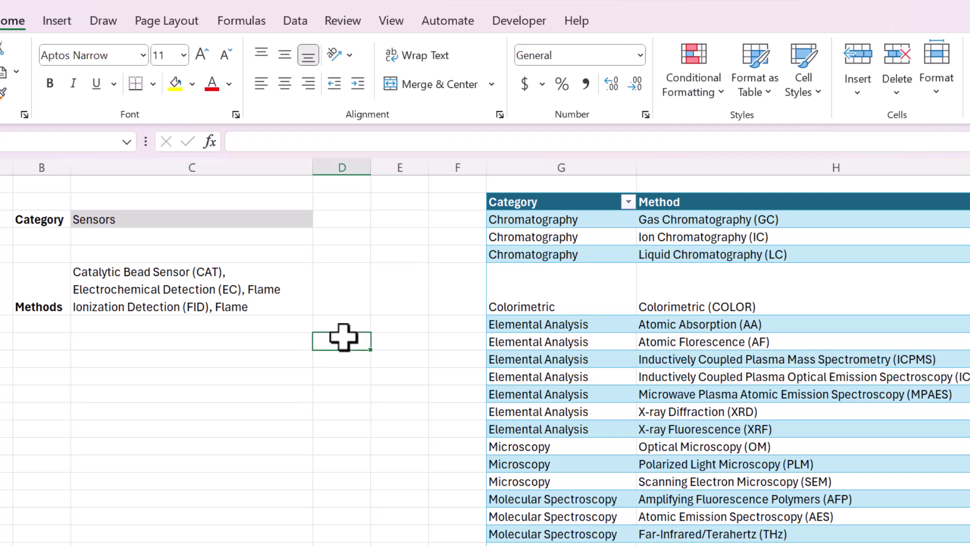